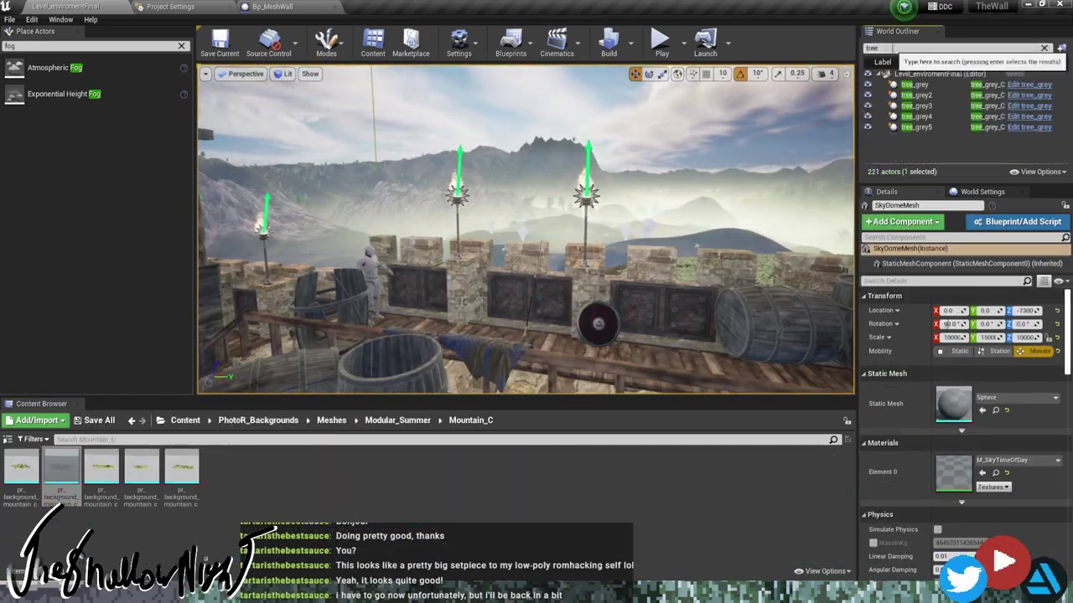
- Select the directional sun light in the castle wall level to adjust it
click(917, 83)
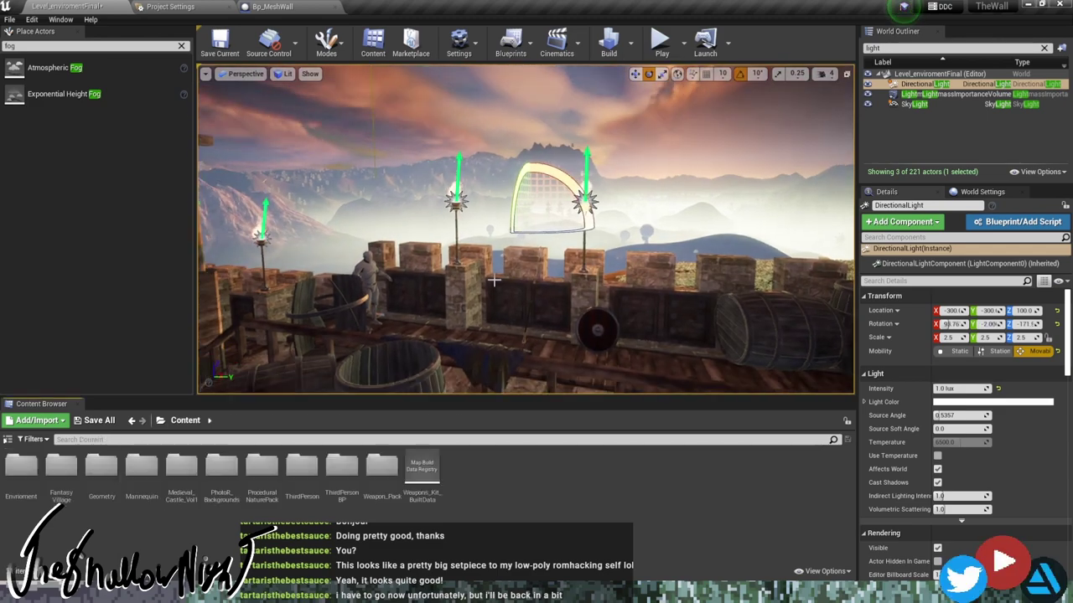